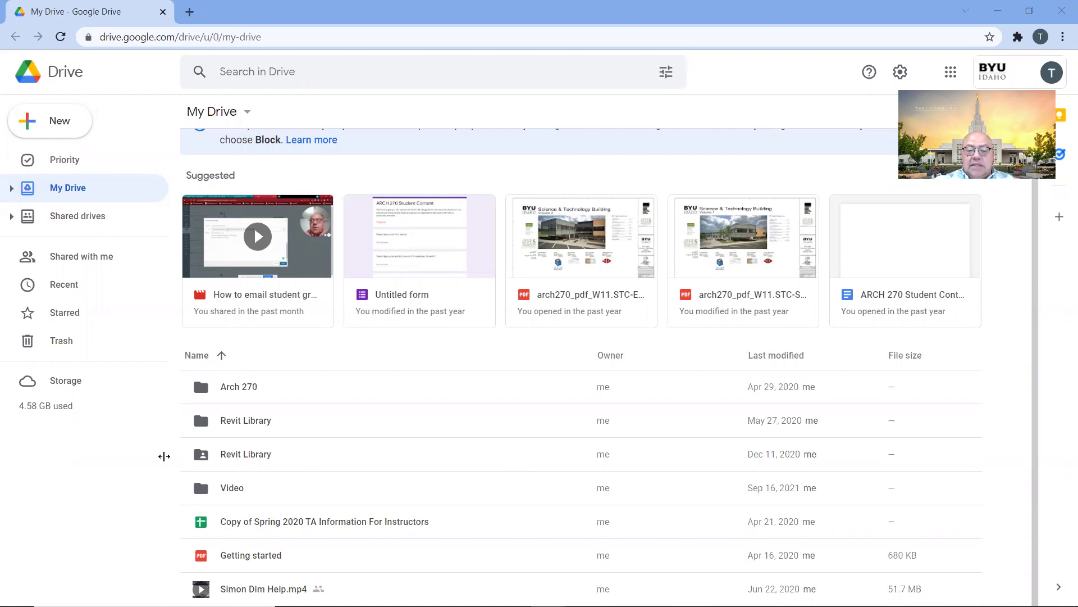
Step: Open the shared Revit Library folder, look through its subfolders and return to My Drive
double_click(243, 459)
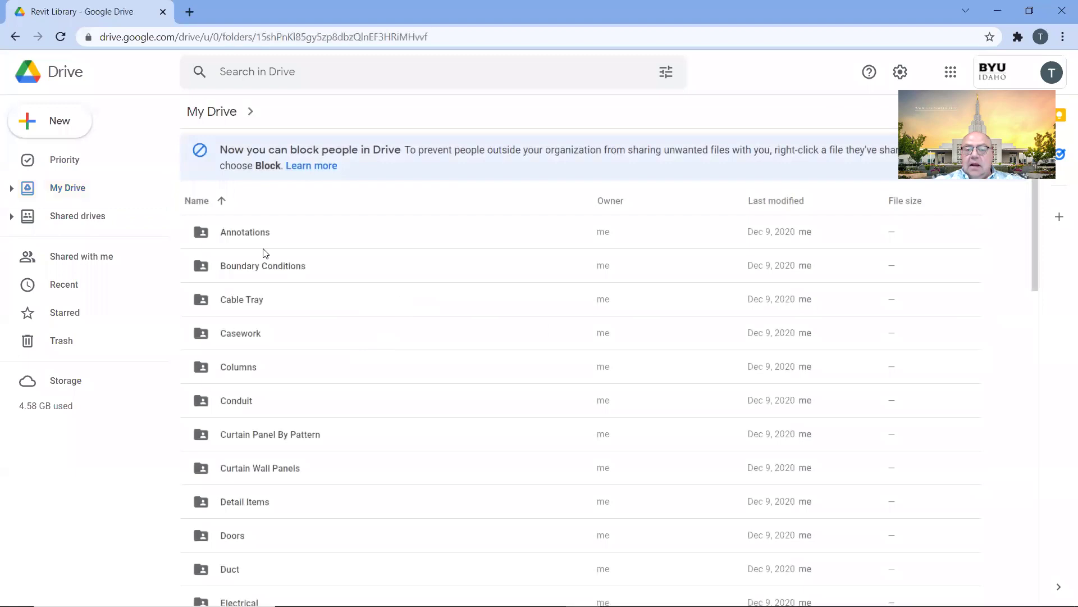
scroll(238, 373, down, 5)
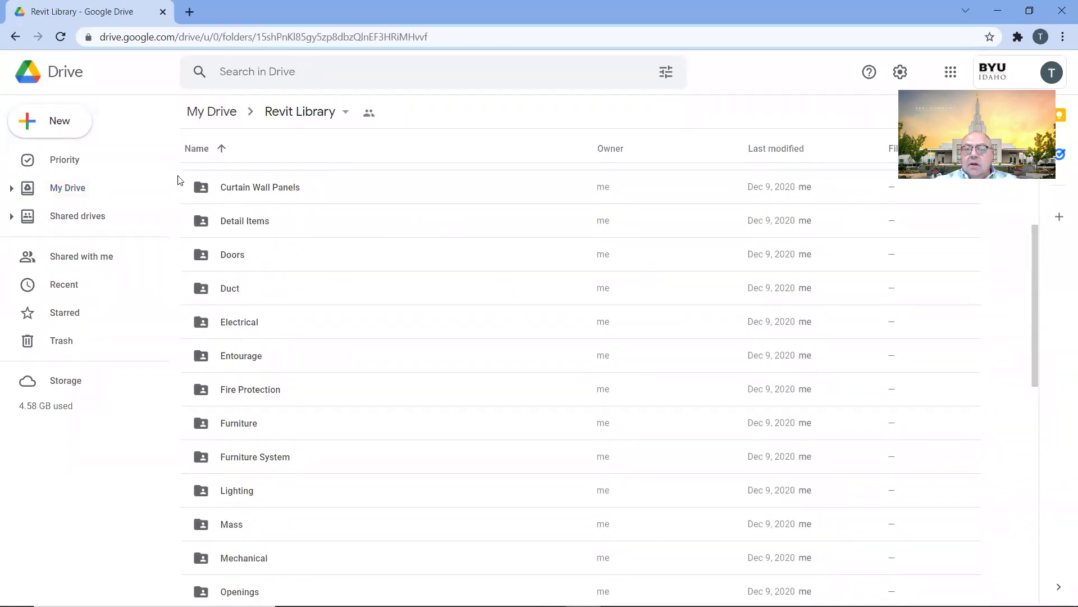
scroll(177, 179, up, 5)
click(16, 37)
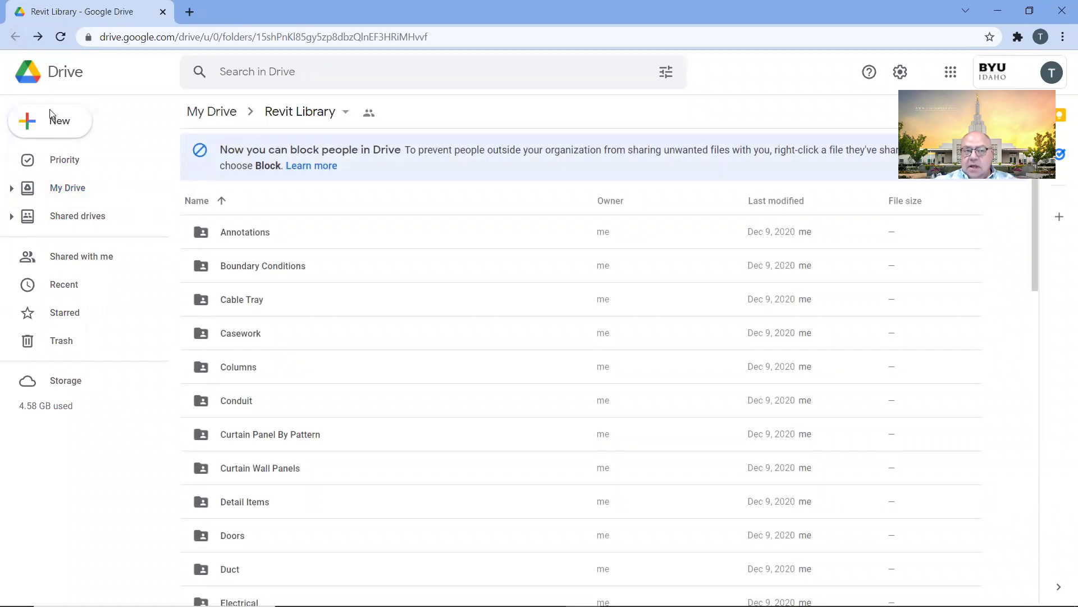
click(84, 186)
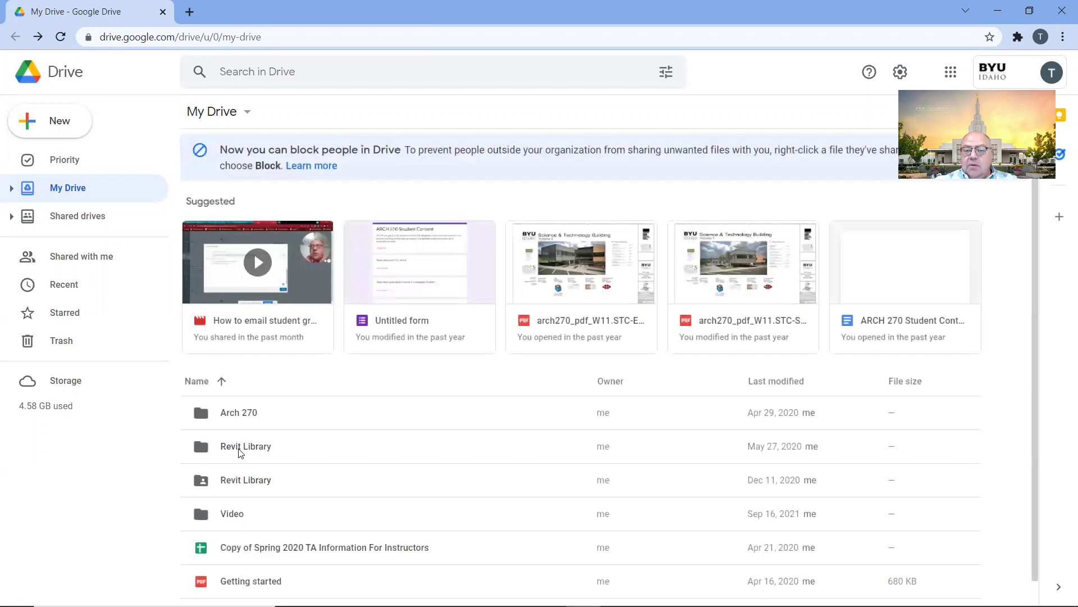
Step: Find the download option for the shared Revit Library folder and reopen the folder
right_click(237, 487)
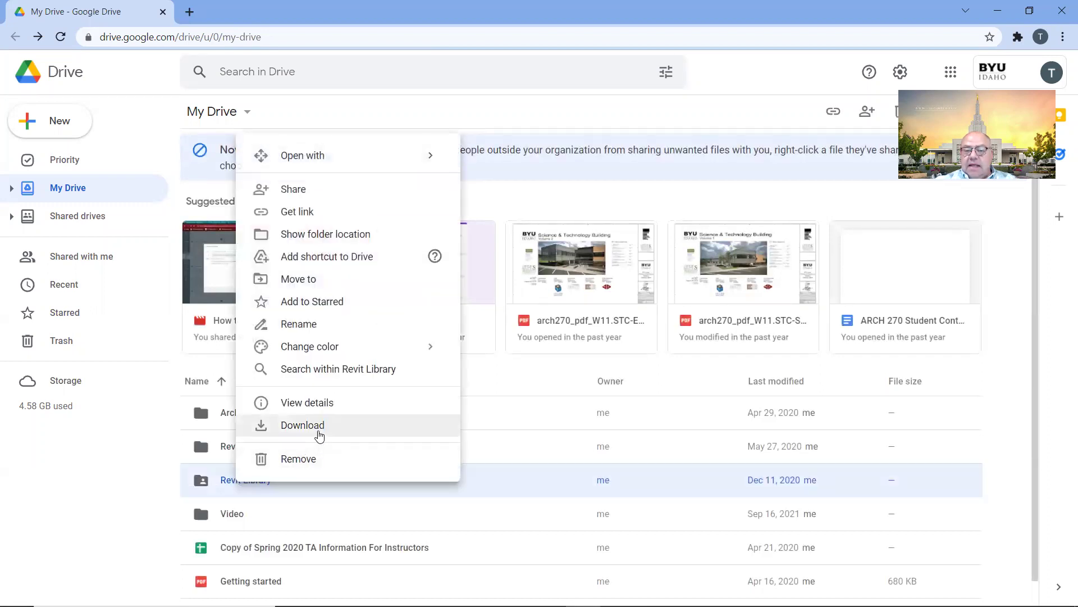
double_click(240, 475)
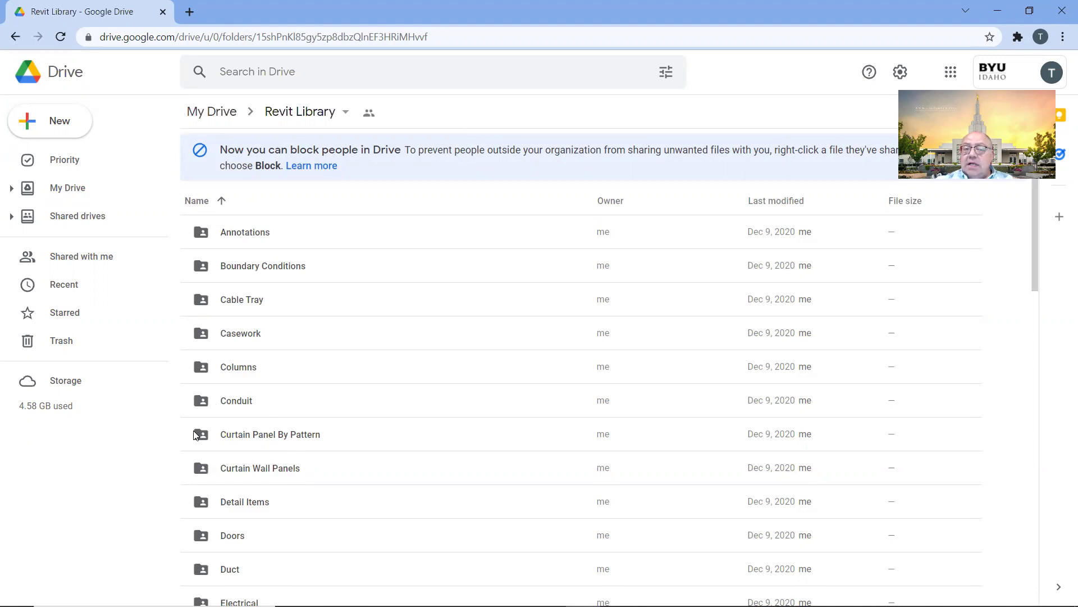
Step: Switch to the 1A Architecture Design Resources folder in File Explorer, view its contents and minimize the window
mouse_move(298, 605)
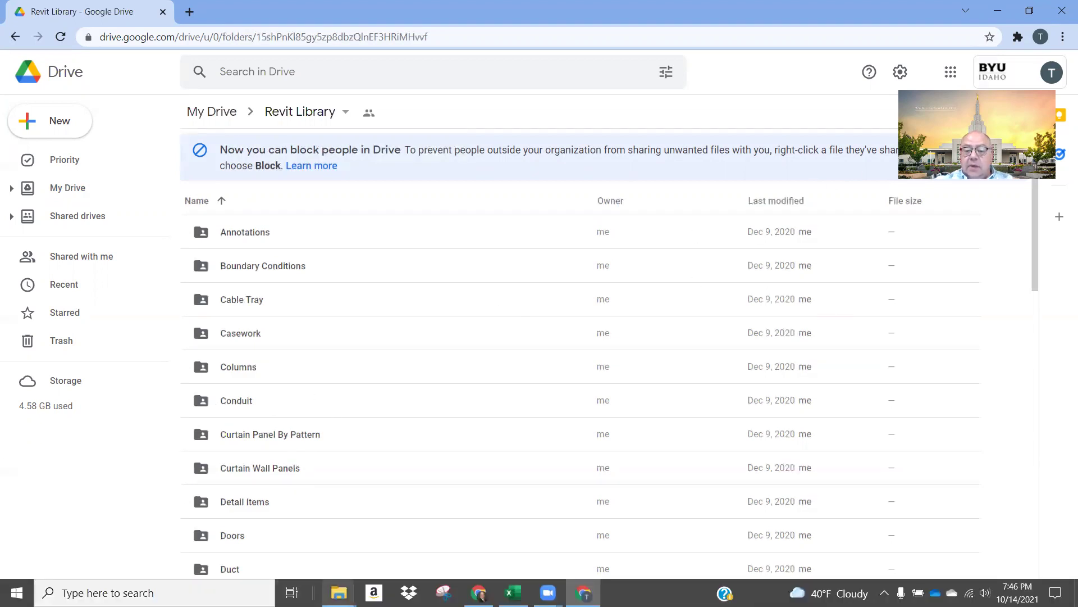
mouse_move(338, 593)
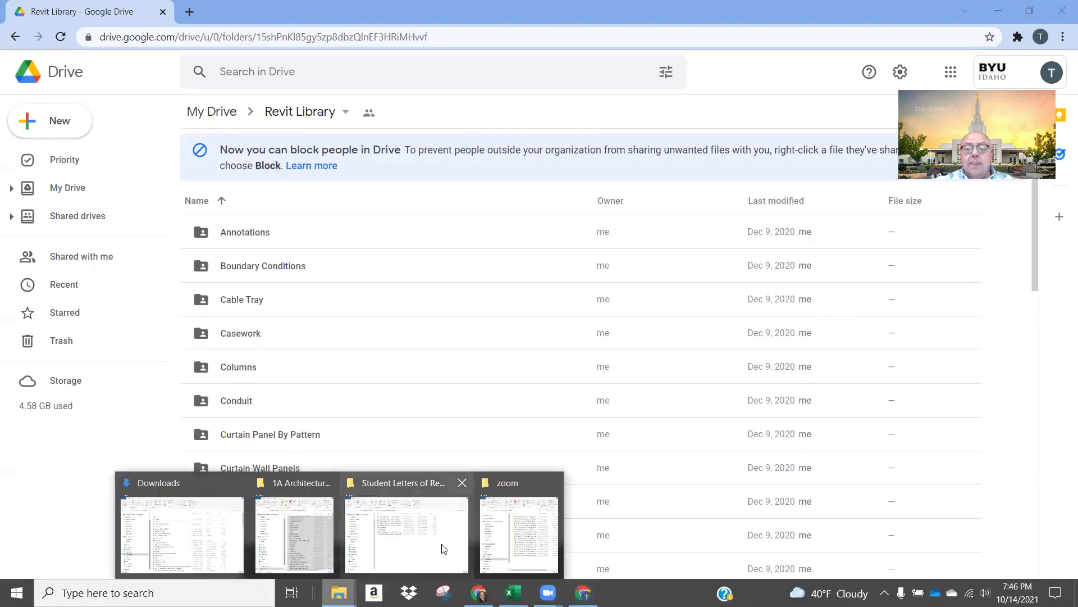
click(294, 534)
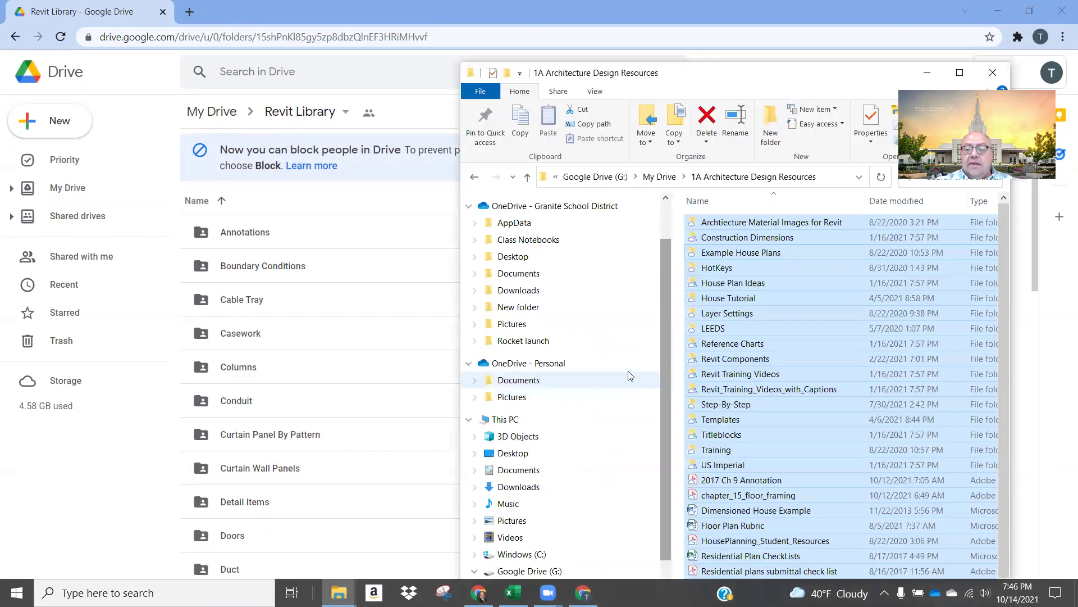
drag(713, 76, 567, 49)
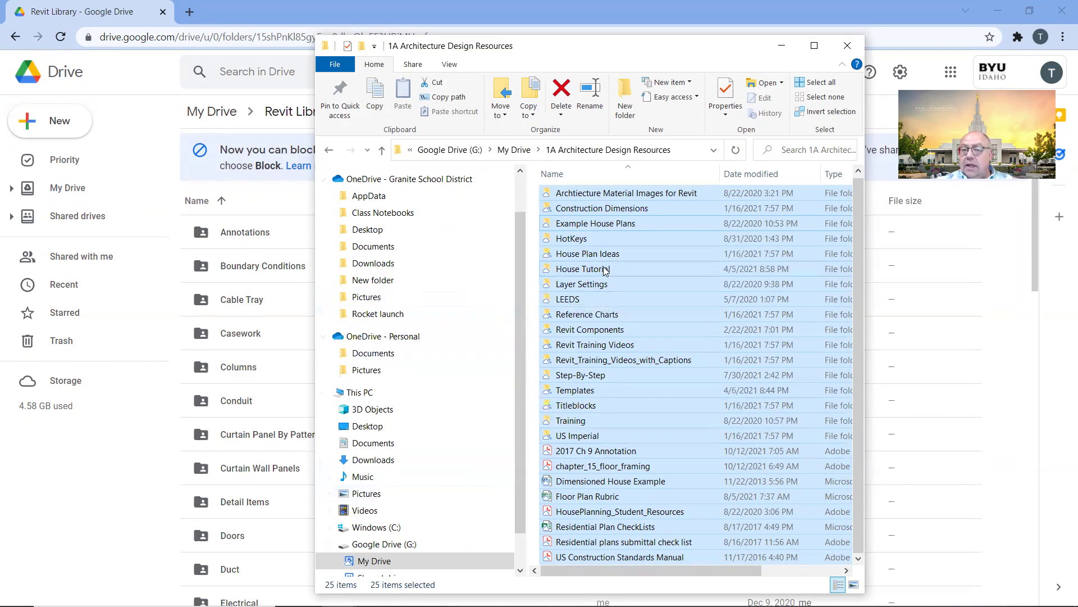
click(781, 53)
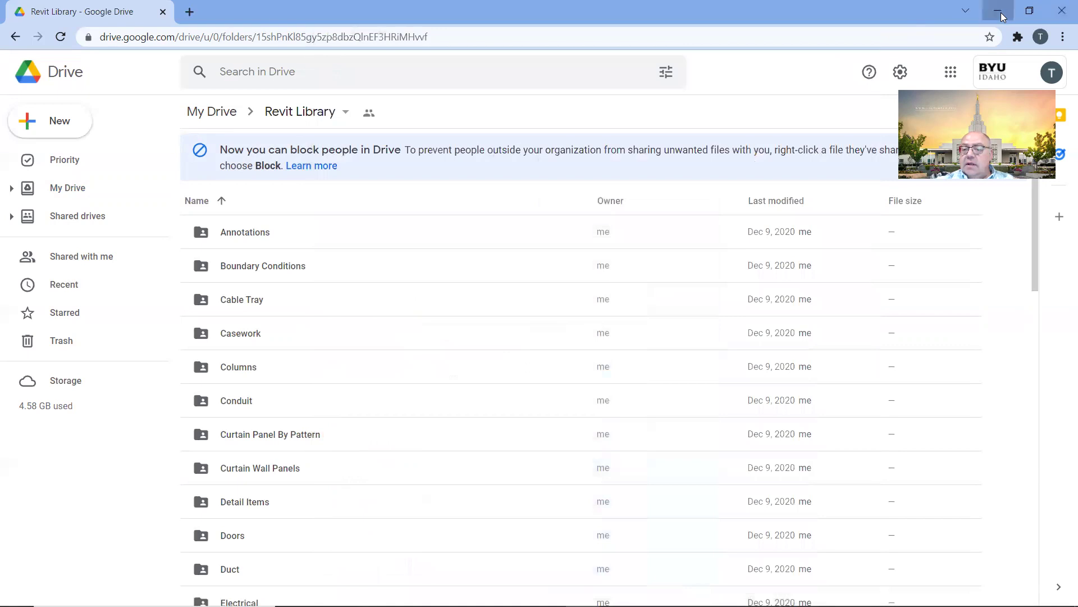
Step: Minimize both browser windows and launch Autodesk Revit 2022 from the desktop
click(999, 11)
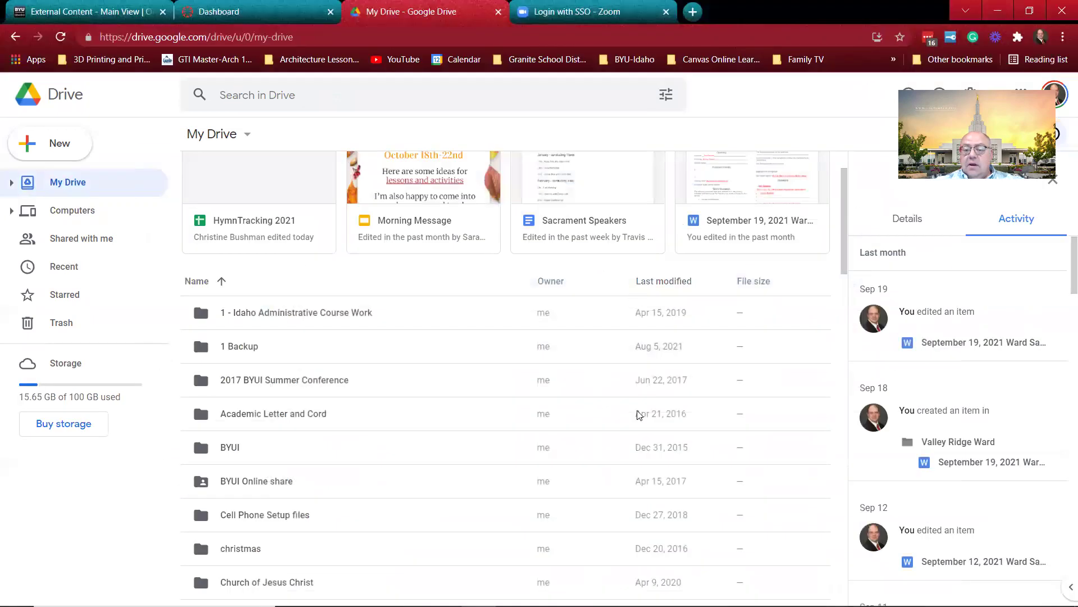
click(998, 10)
double_click(240, 26)
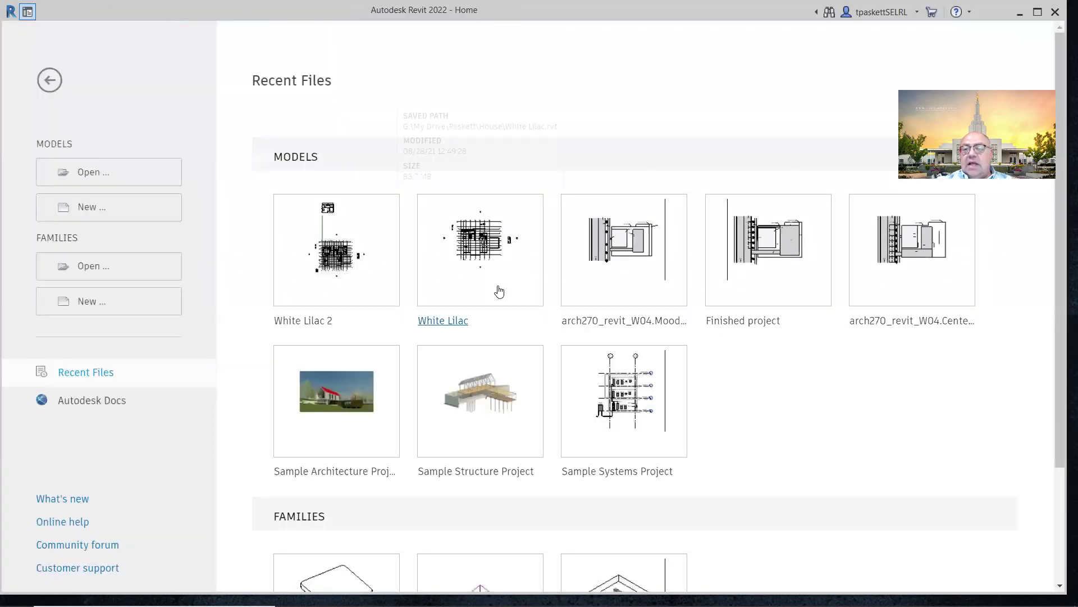
Step: Create a new project from the Imperial-Architectural Template
click(90, 208)
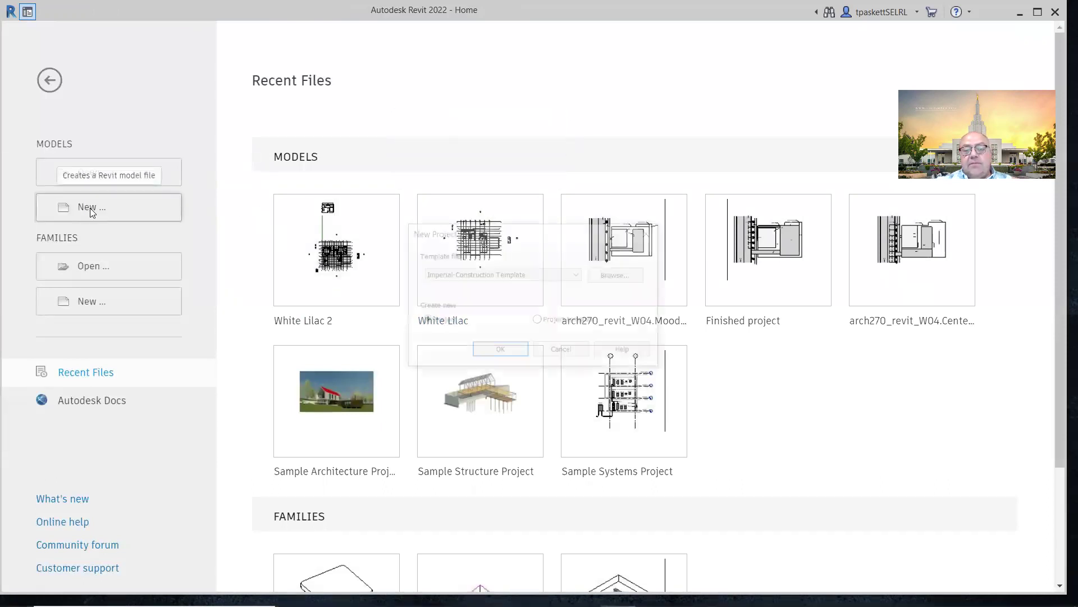
click(500, 275)
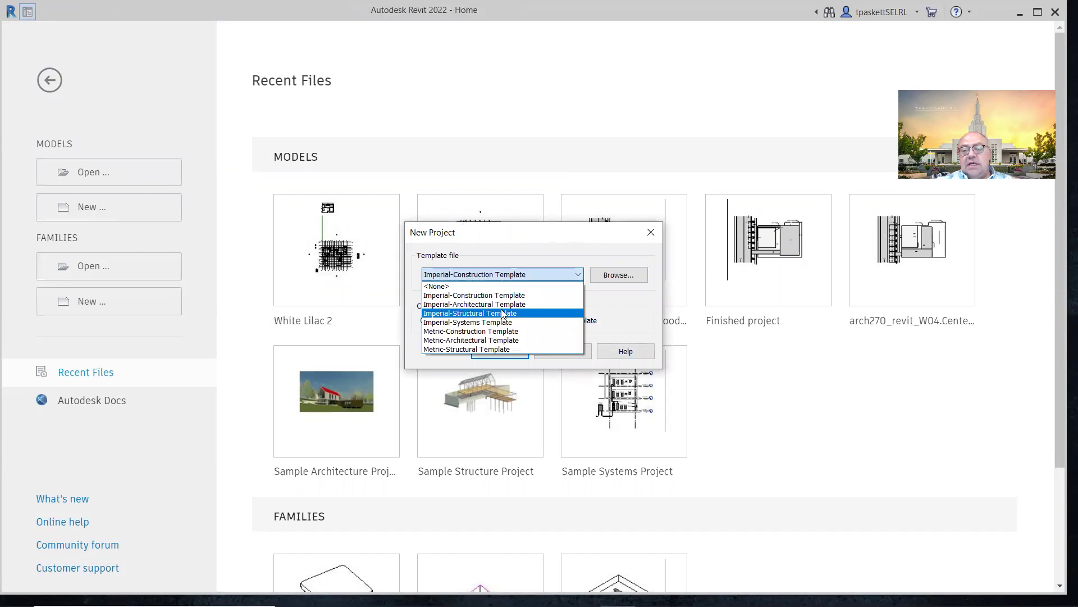
click(495, 304)
click(500, 351)
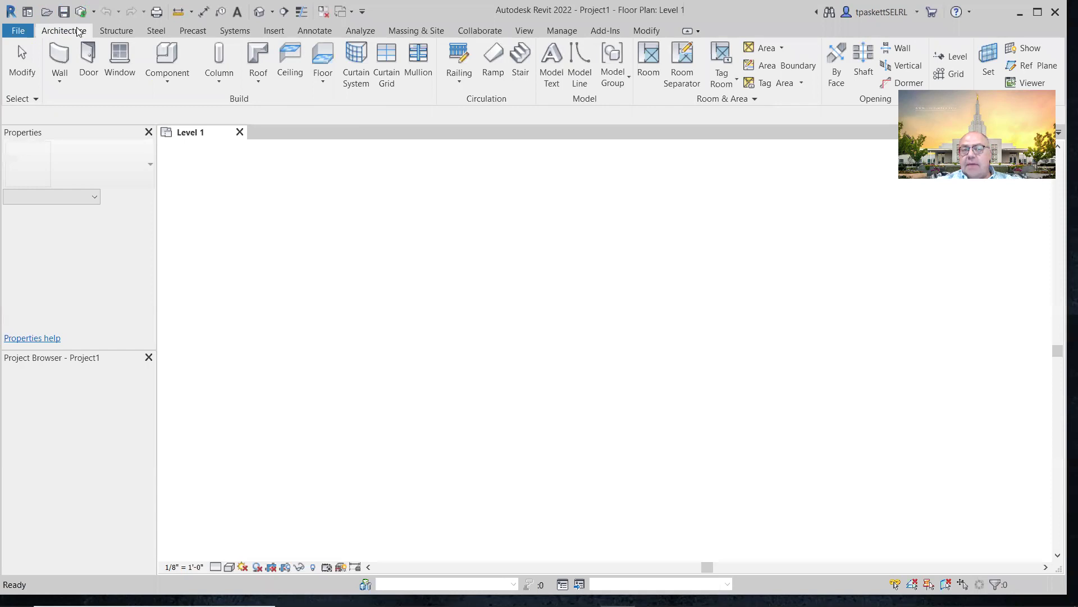
Step: Start placing a component and, from the desk's type properties, browse to the English-Imperial library to load a family
click(158, 61)
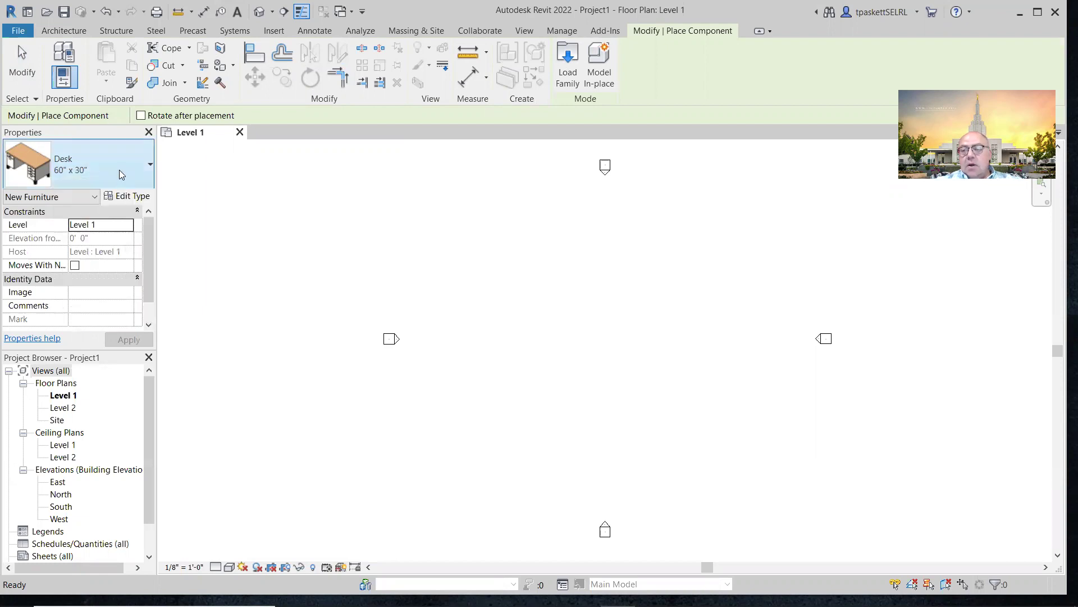
click(140, 197)
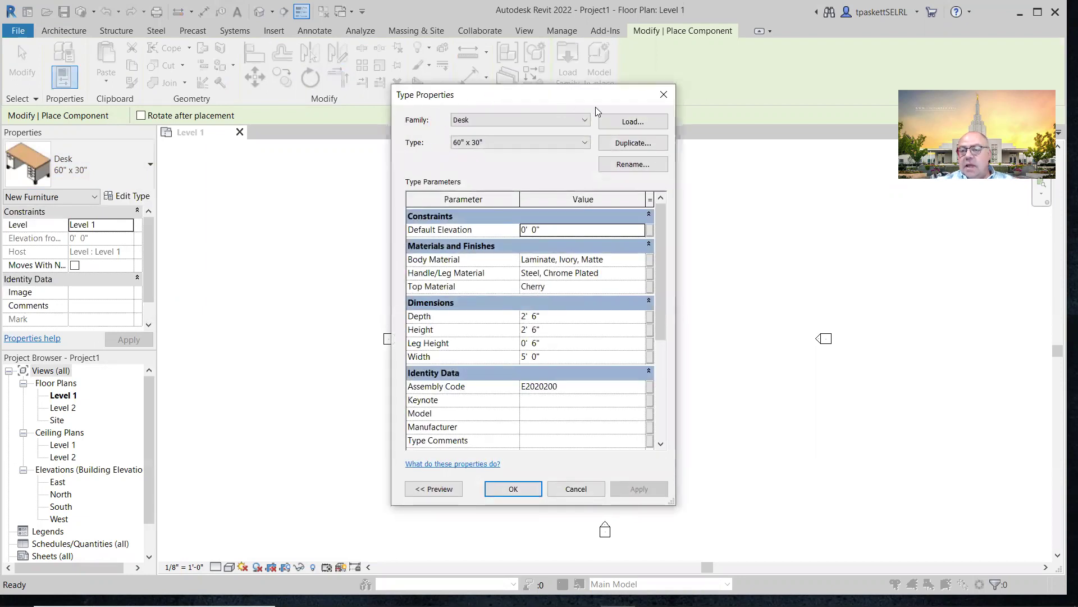
click(633, 122)
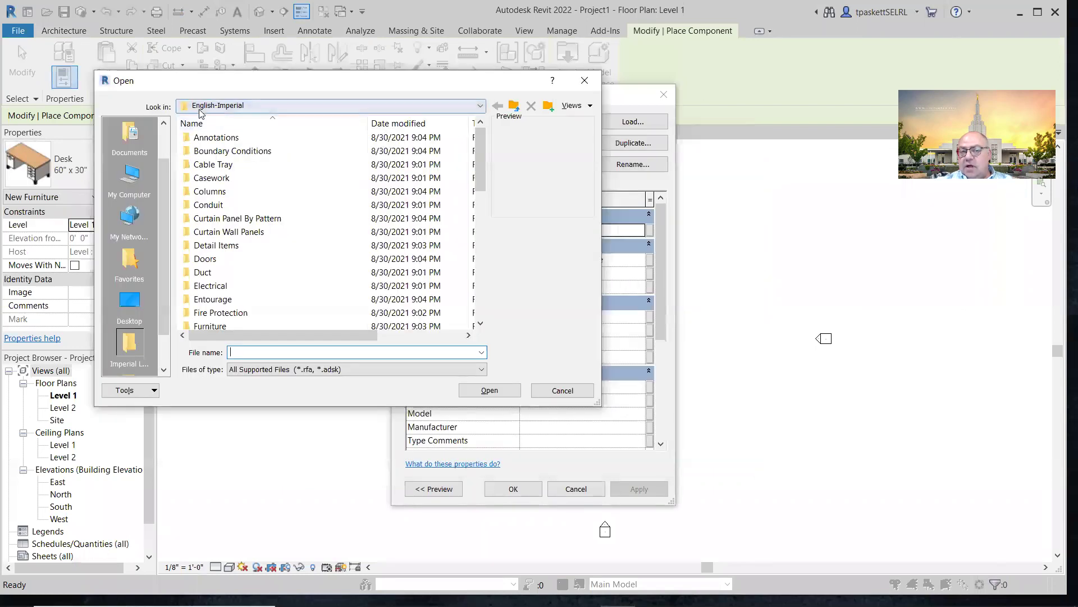
click(515, 108)
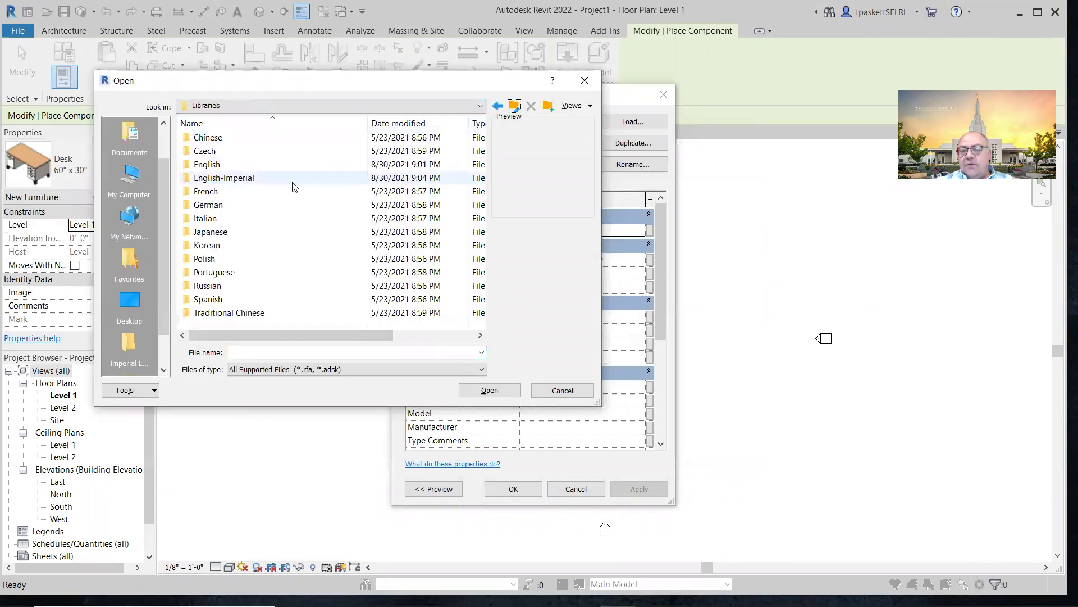
double_click(214, 181)
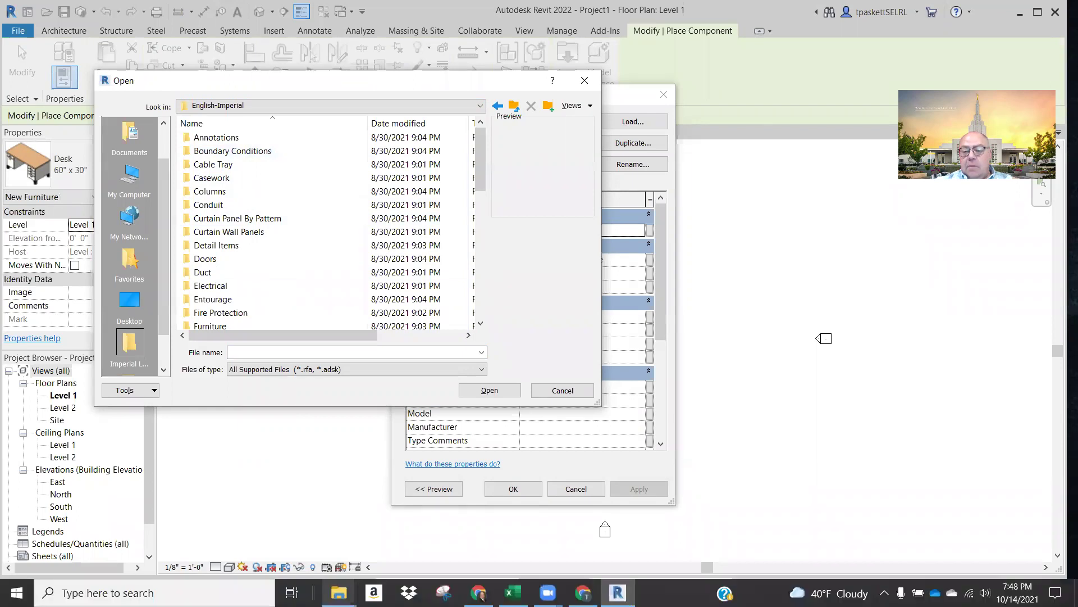
Step: Switch to the 1A Architecture Design Resources folder in File Explorer, review where library files are stored and minimize it again
click(339, 593)
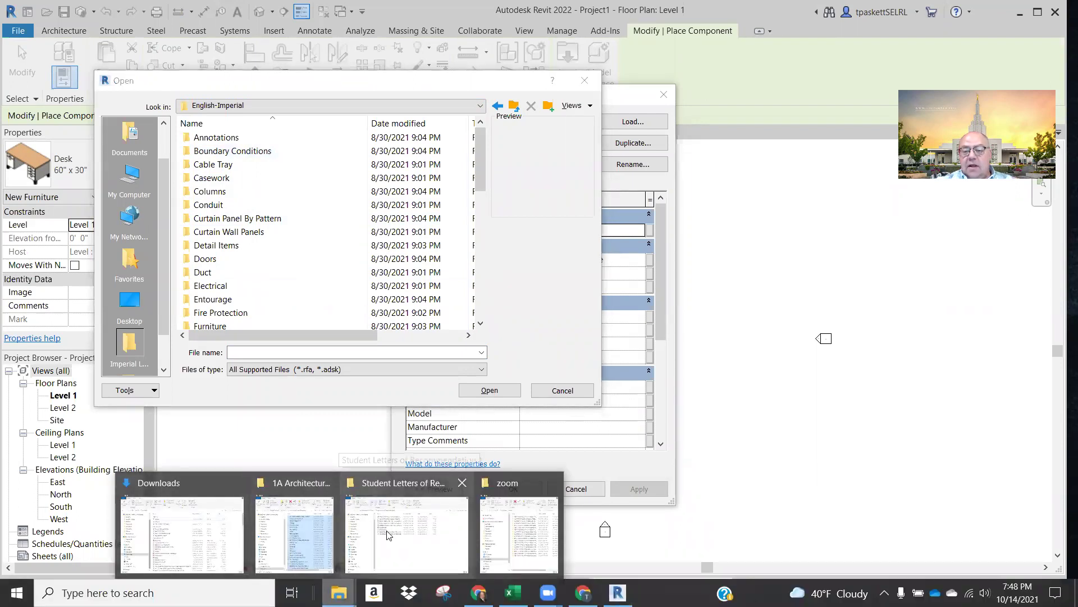
click(298, 528)
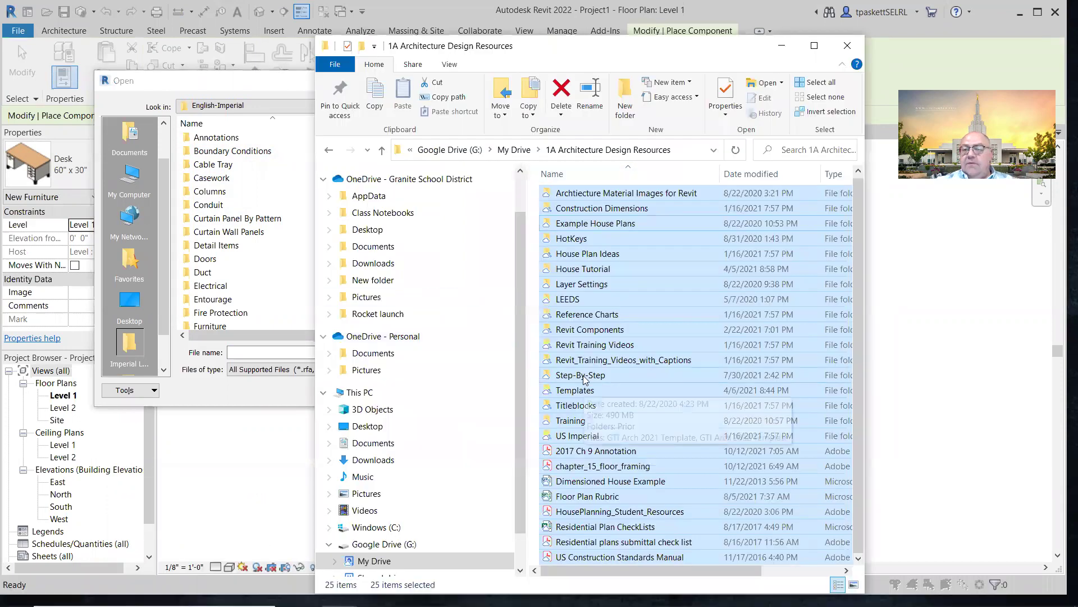
mouse_move(585, 196)
mouse_down()
mouse_move(509, 228)
mouse_move(266, 240)
mouse_move(621, 180)
mouse_move(589, 217)
mouse_up()
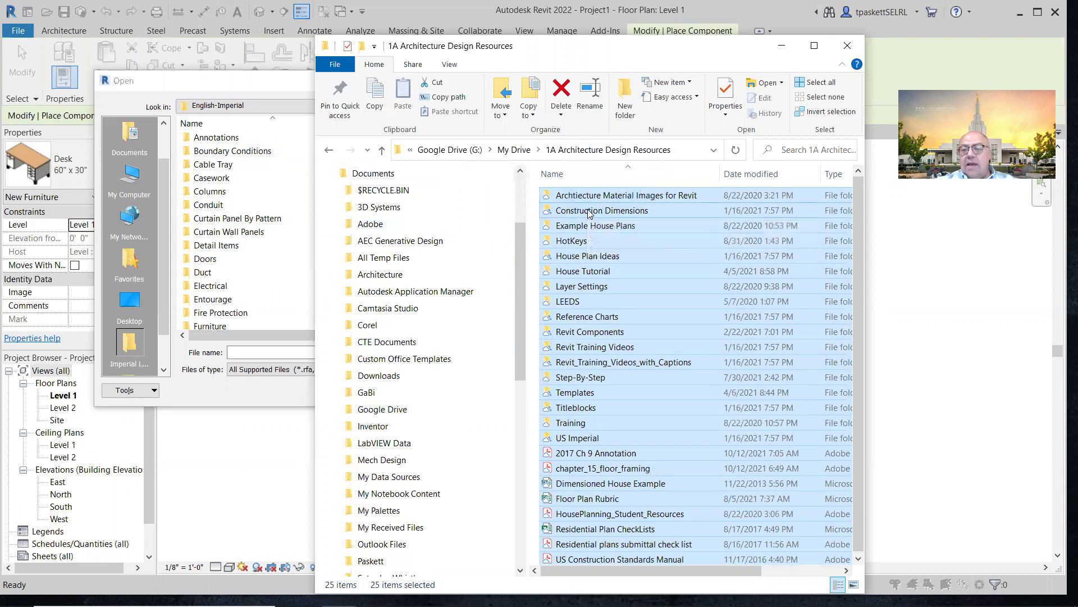
drag(605, 244, 547, 320)
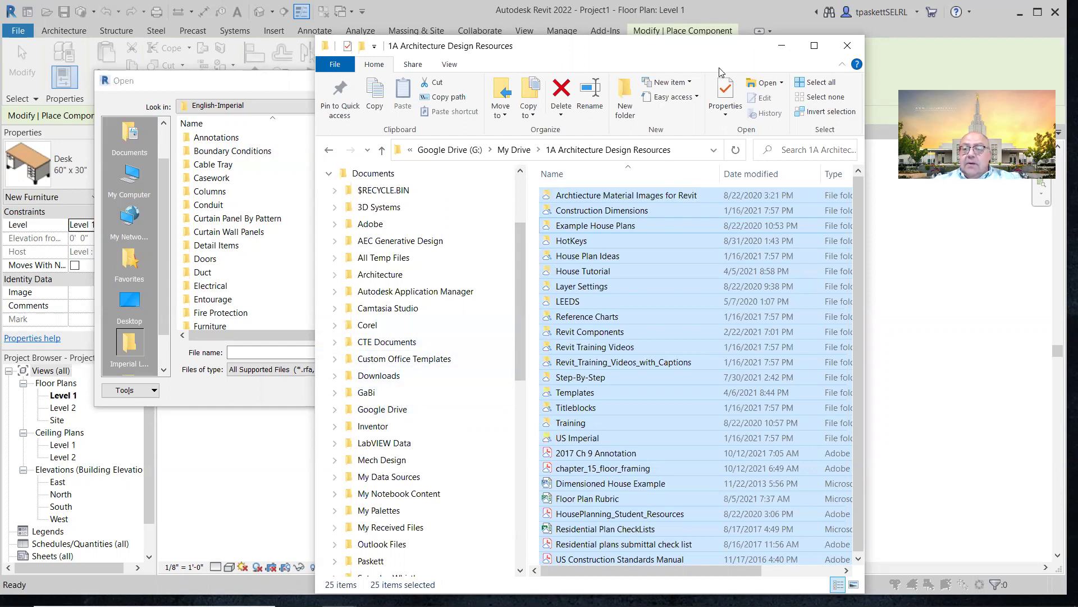
click(780, 55)
Step: Look through the English-Imperial library categories and the family files in its Annotations folder
scroll(339, 260, down, 6)
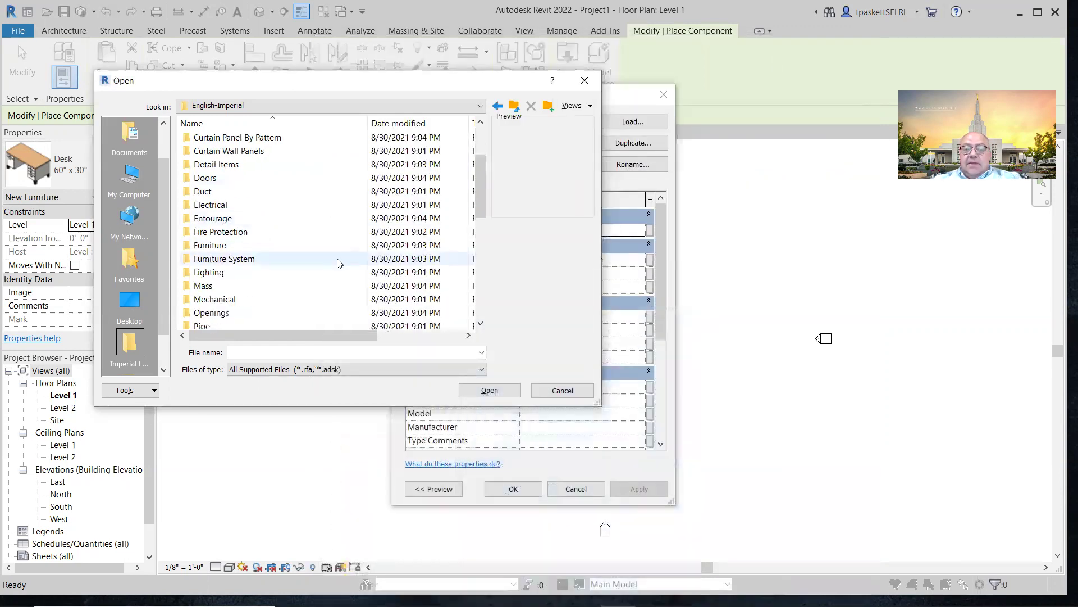
scroll(270, 247, up, 6)
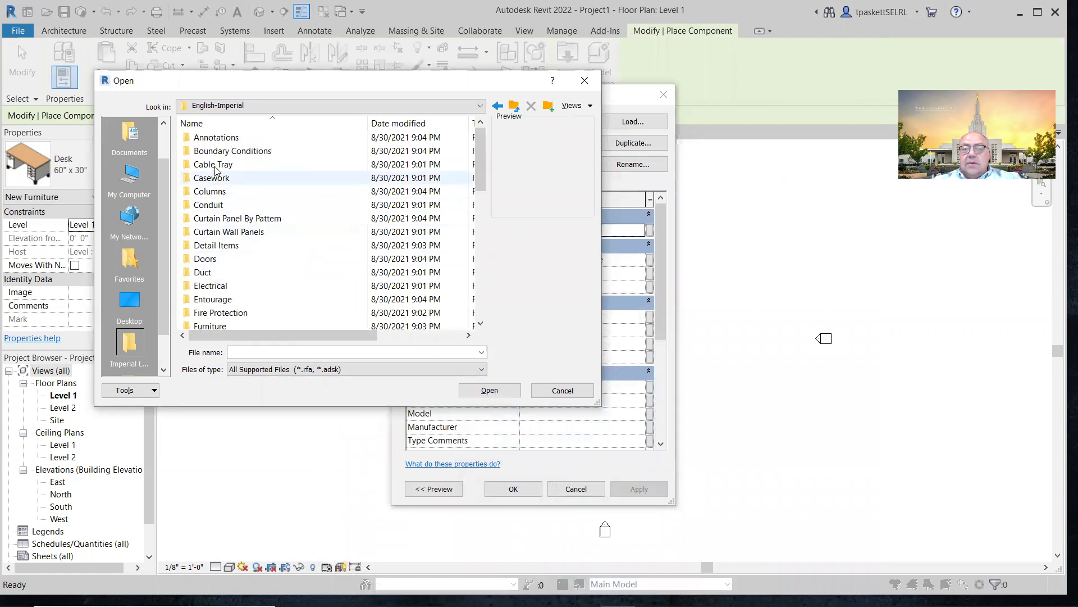
double_click(215, 139)
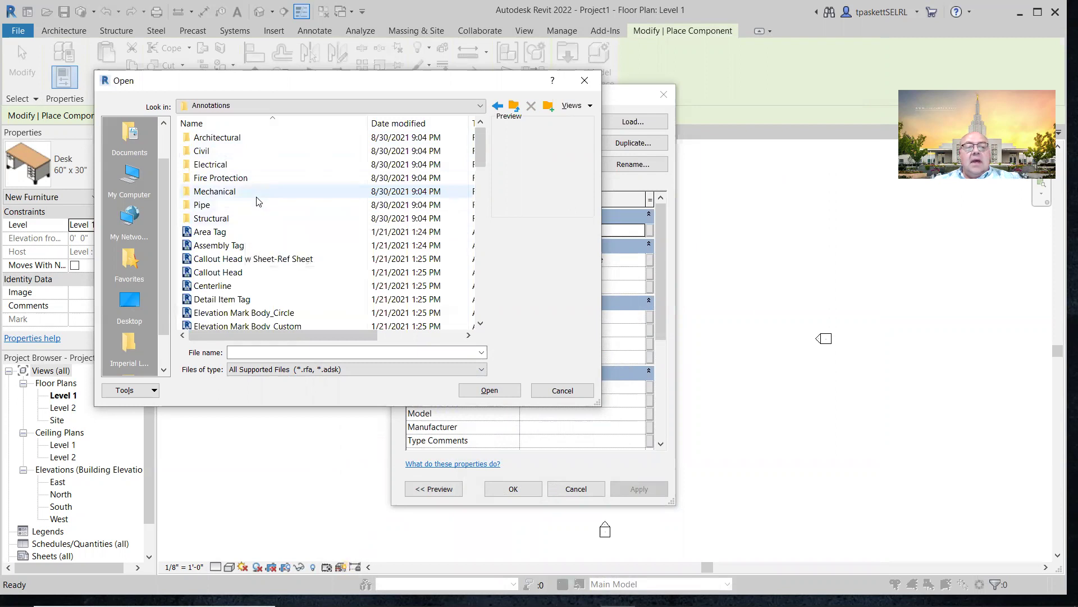
scroll(256, 208, down, 4)
scroll(257, 203, down, 2)
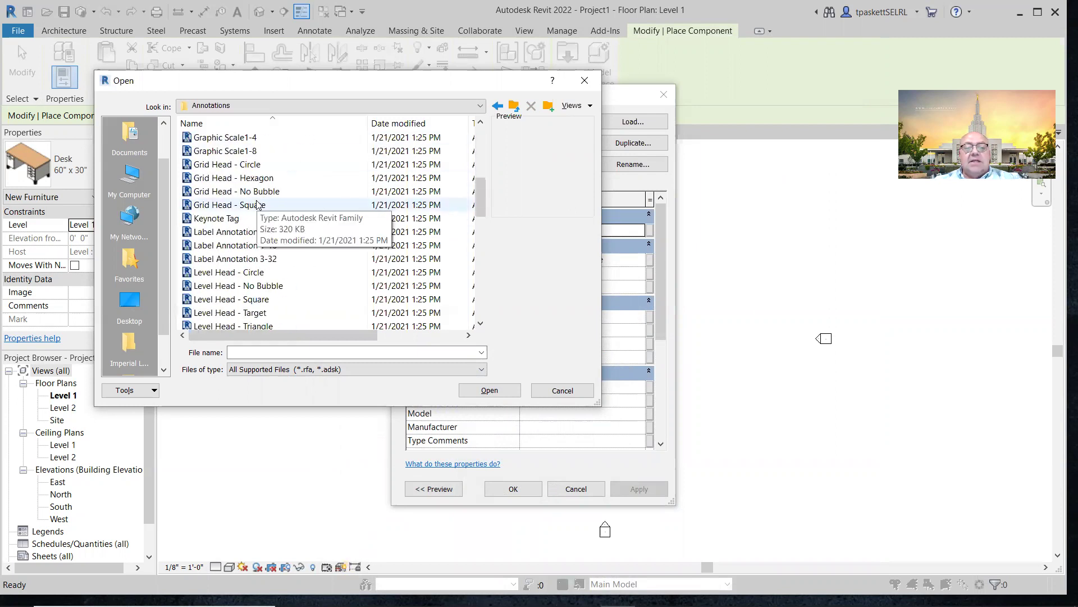
scroll(260, 213, down, 2)
scroll(262, 228, up, 8)
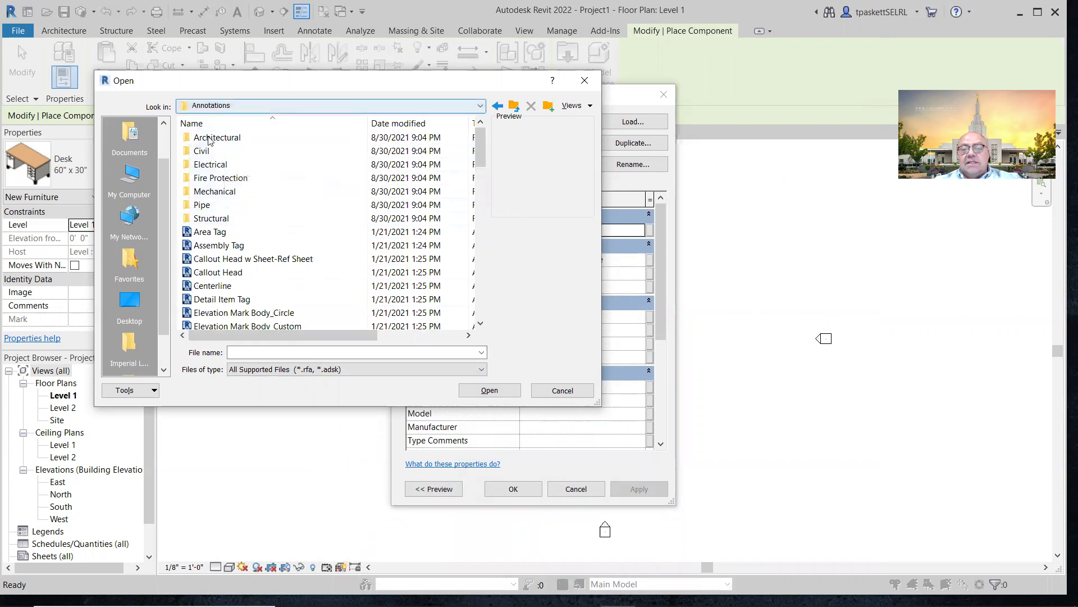
Step: Preview the North Arrow 2 and North Arrow 1 annotation families and cancel loading
scroll(219, 236, down, 7)
scroll(219, 291, down, 2)
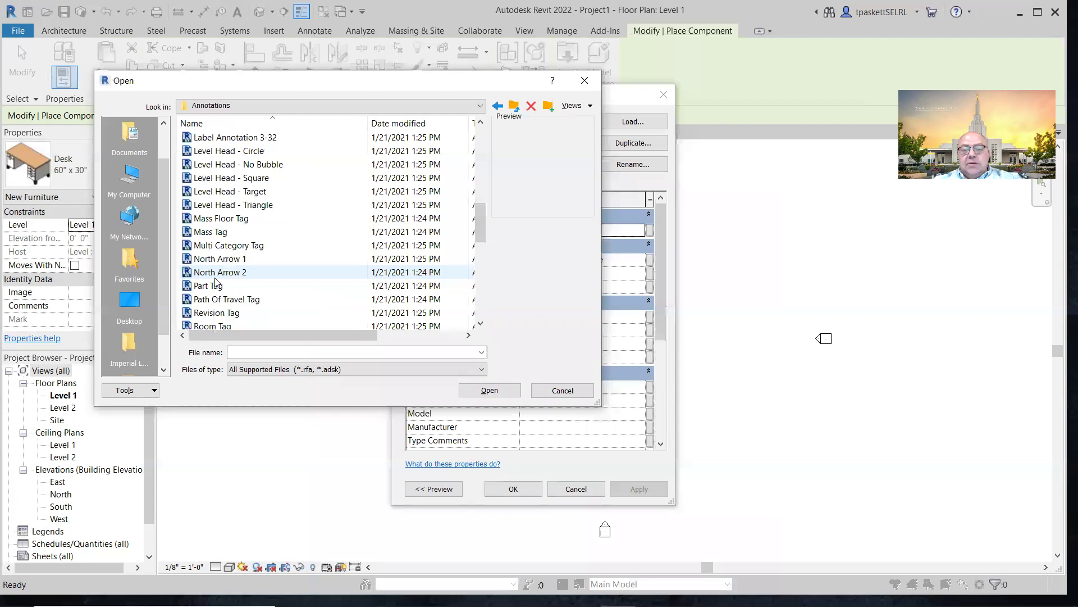
click(220, 273)
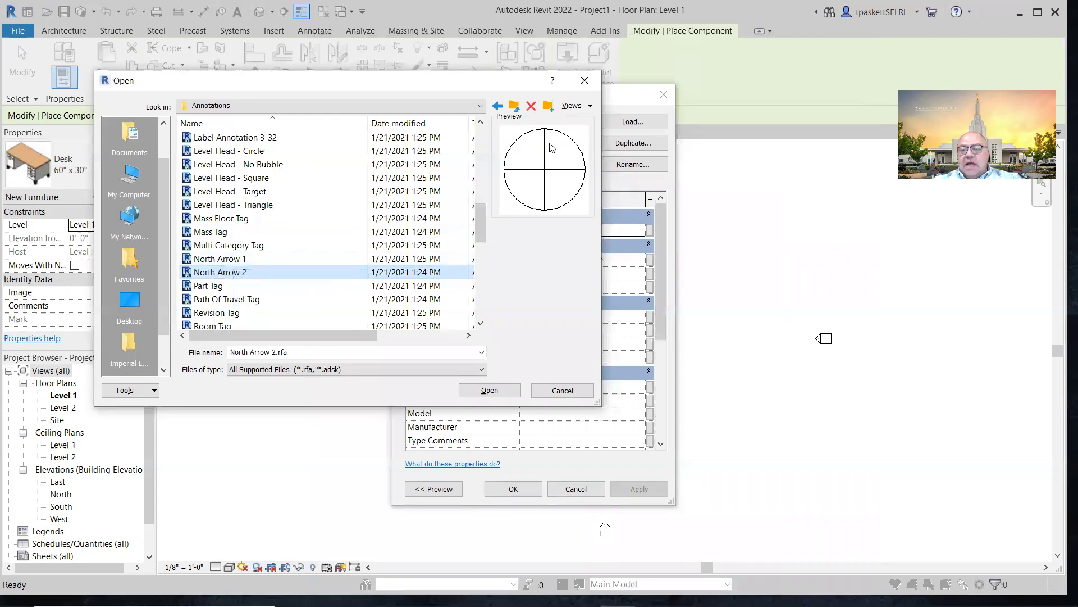
click(237, 260)
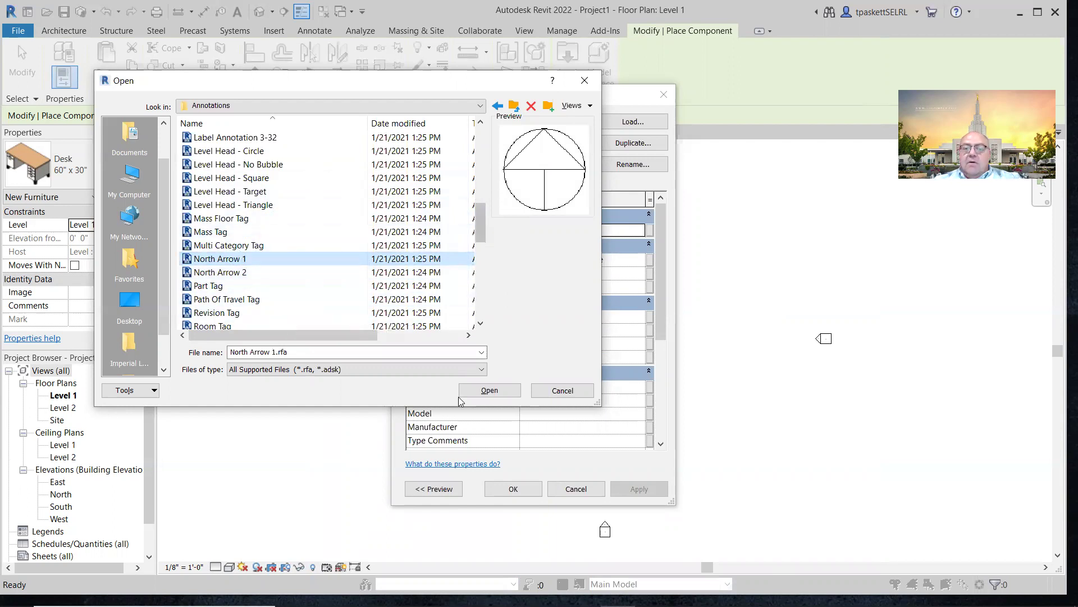
click(549, 396)
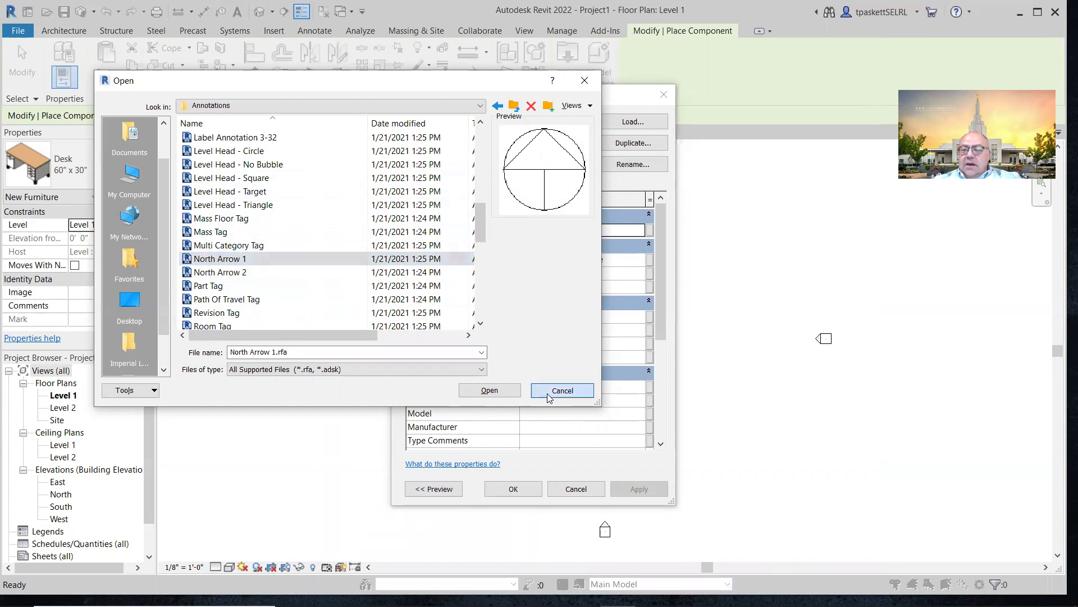